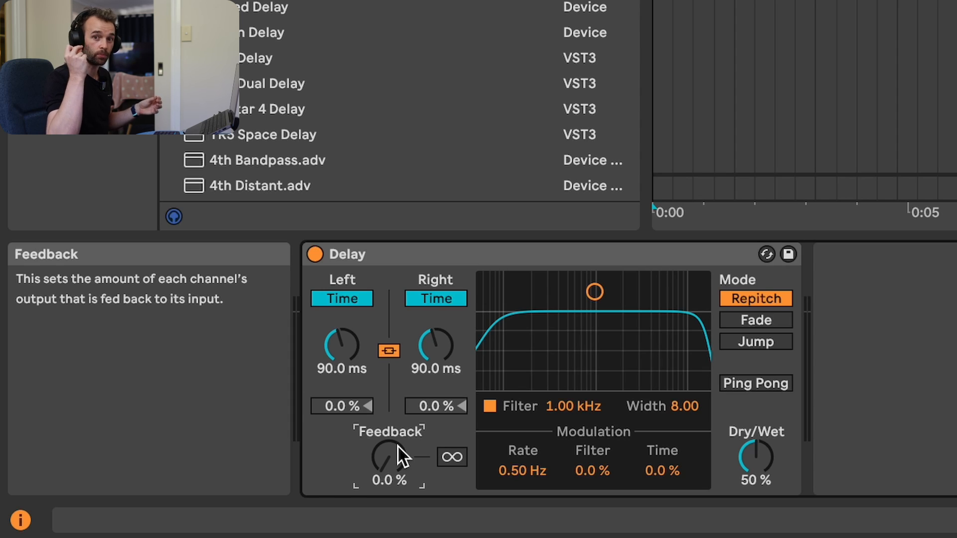
- Narrow the Delay's band-pass filter to a width of 5.53 centred at 1.02 kHz and audition it
left_click_drag(594, 292, 596, 318)
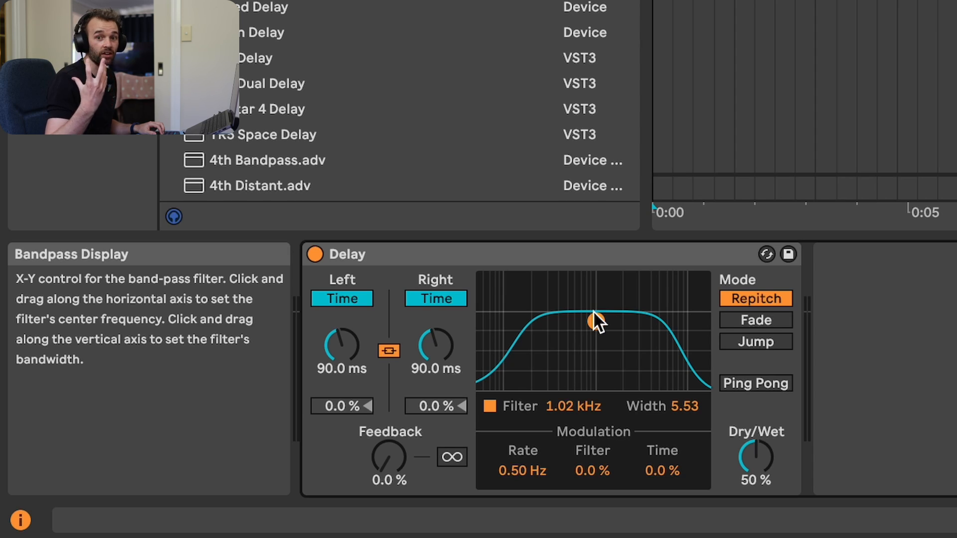
key("space")
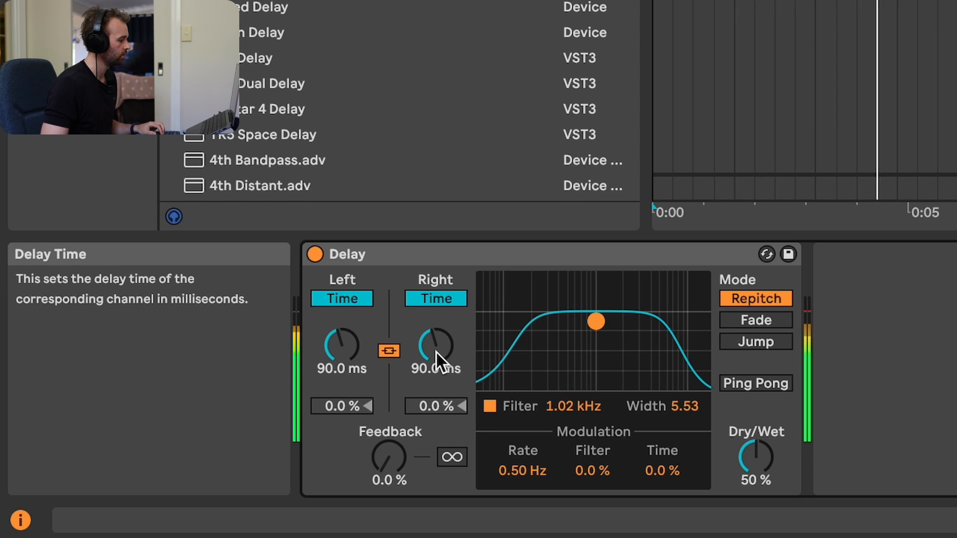
key("space")
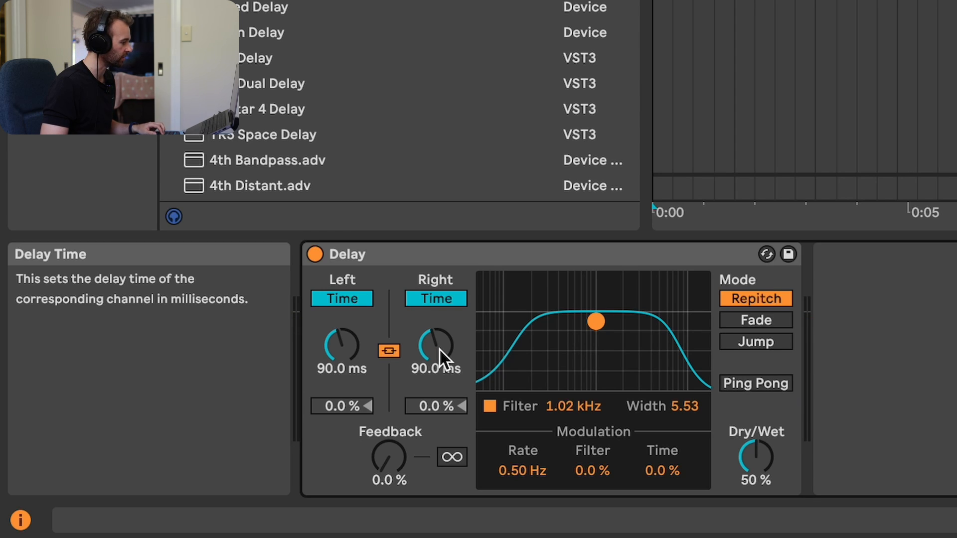
- Vary the linked left and right delay times while listening to playback, settling on 114 ms
left_click_drag(440, 346, 440, 357)
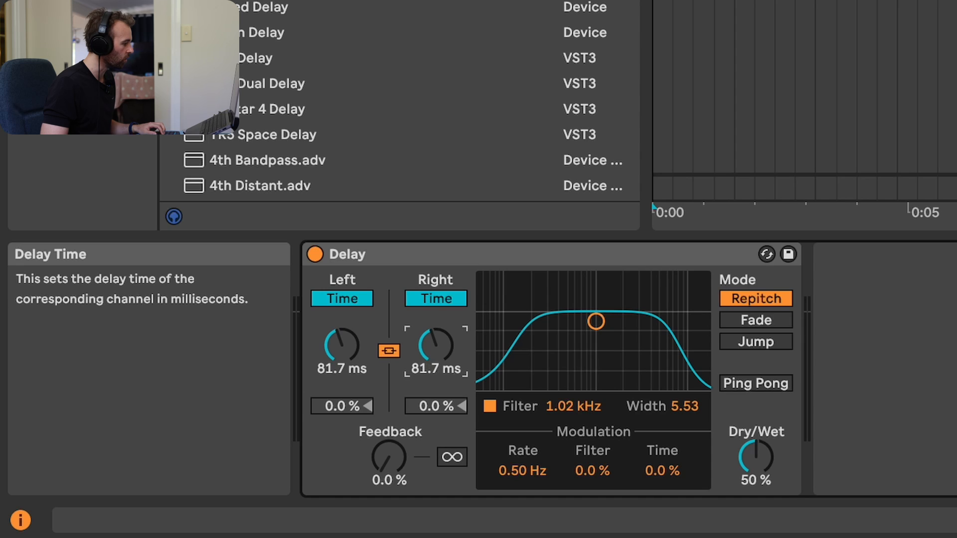
key("space")
left_click_drag(439, 347, 439, 353)
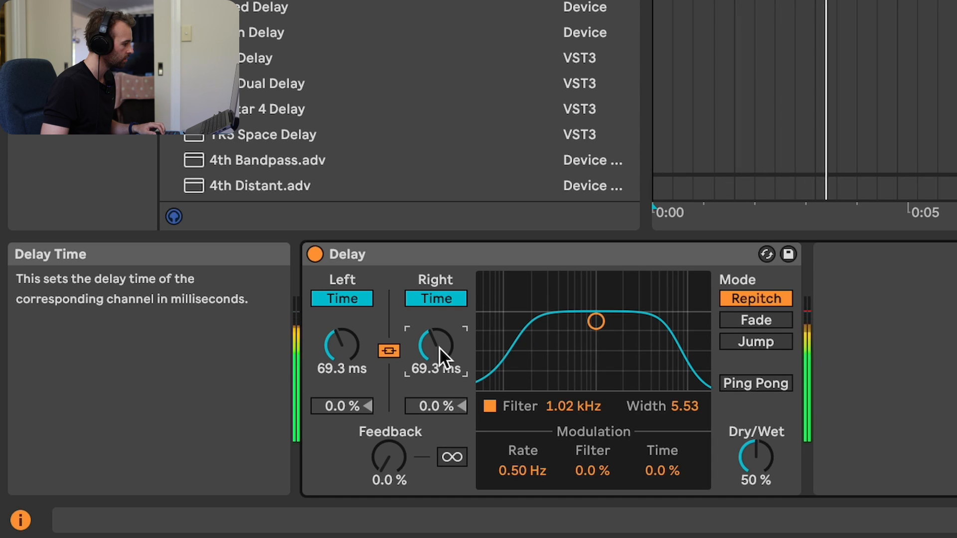
left_click_drag(440, 347, 439, 335)
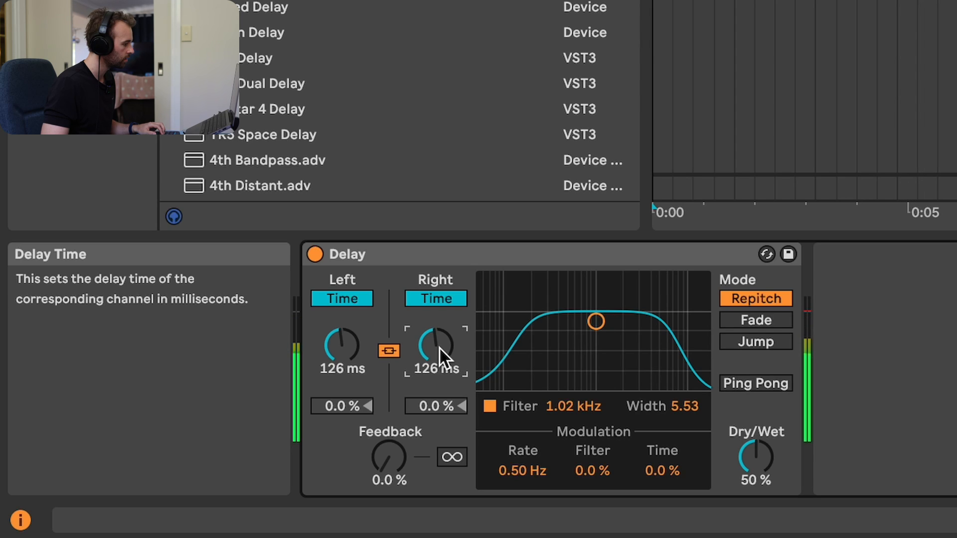
left_click_drag(439, 347, 439, 350)
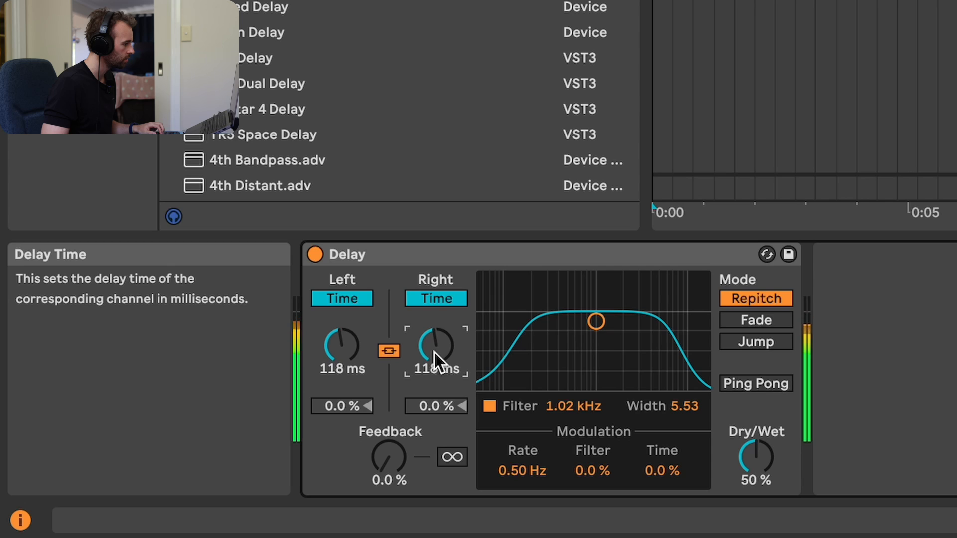
left_click_drag(434, 351, 434, 353)
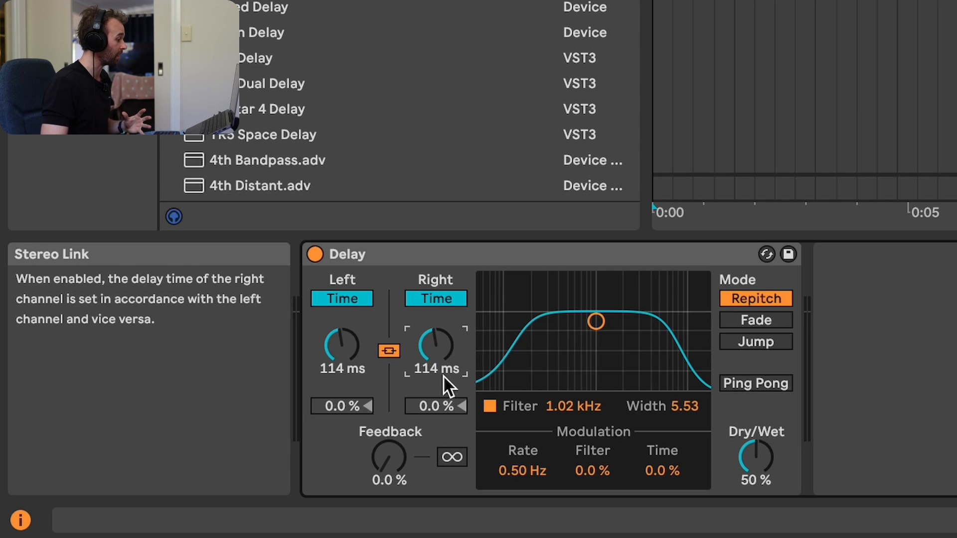
- Unlink the left and right channels, set the right delay time to 89.2 ms, and adjust the Delay's Dry/Wet mix
left_click(392, 351)
left_click(433, 299)
left_click_drag(442, 338, 442, 353)
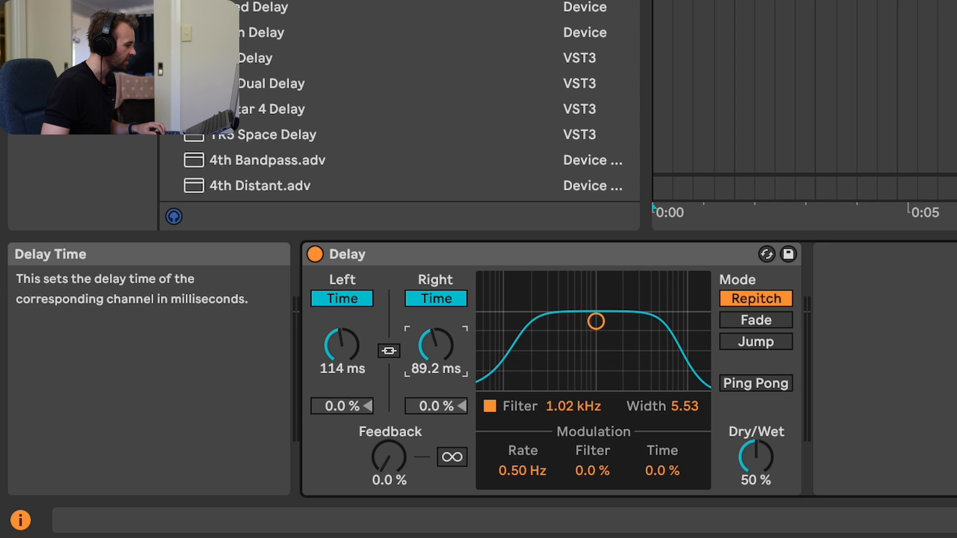
left_click_drag(749, 475, 748, 476)
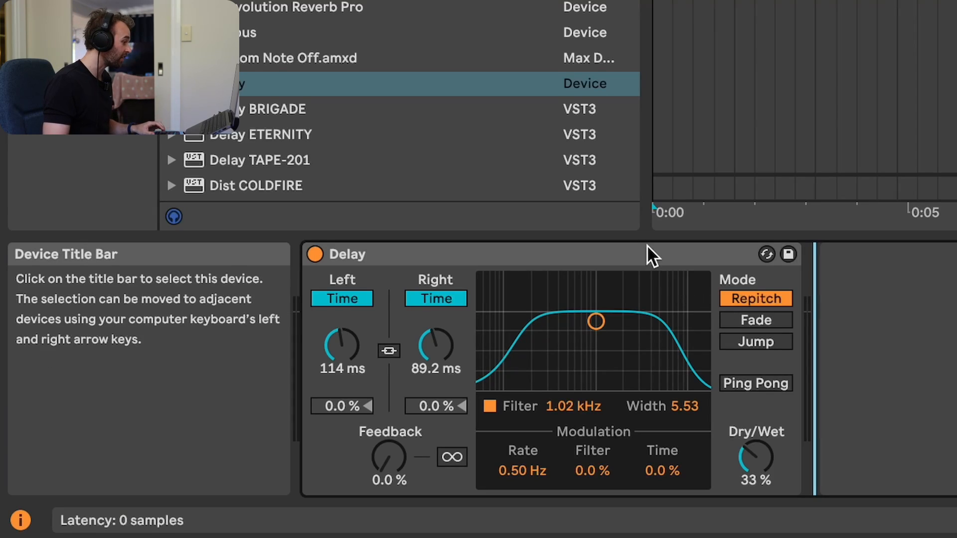
- Replace the Delay with the Phaser-Flanger device, searching the browser for "phase"
left_click(646, 245)
key("Delete")
key("super+f")
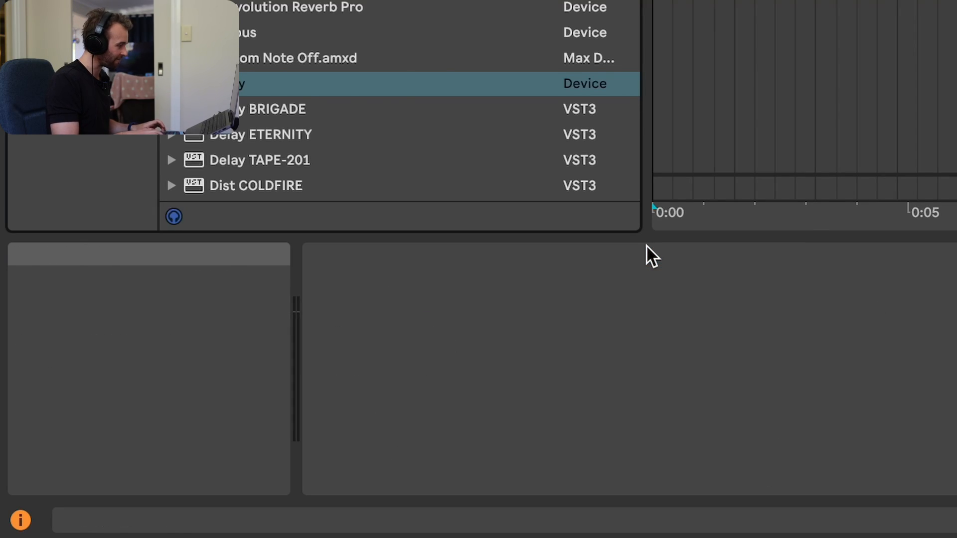
type("phase")
key("Down")
key("Return")
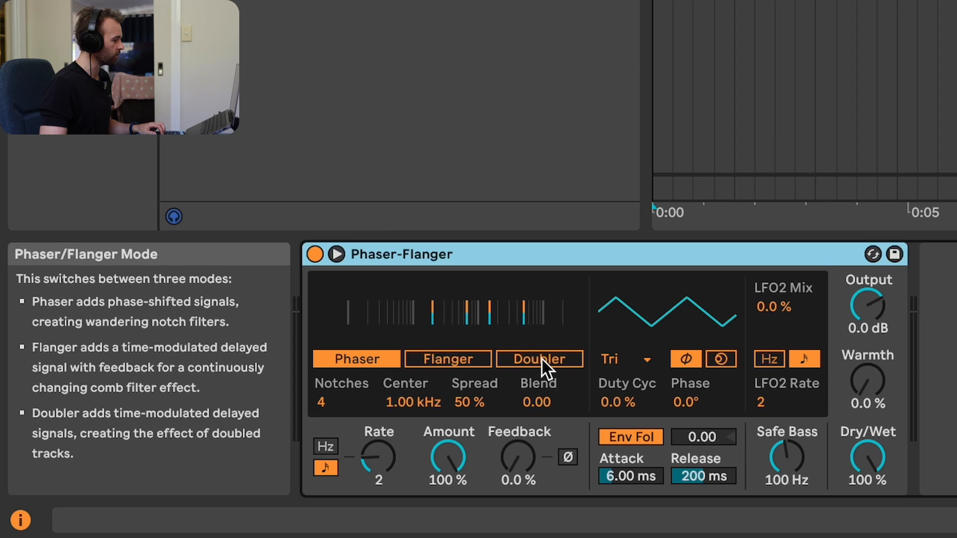
- Try the Phaser-Flanger's Flanger mode, switch it to Doubler mode, and audition the sound
left_click(444, 362)
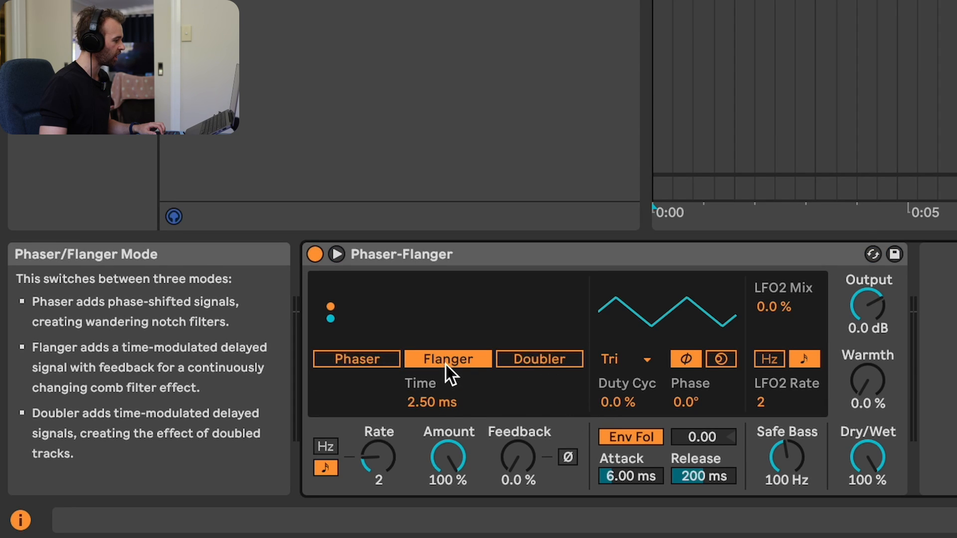
left_click(513, 361)
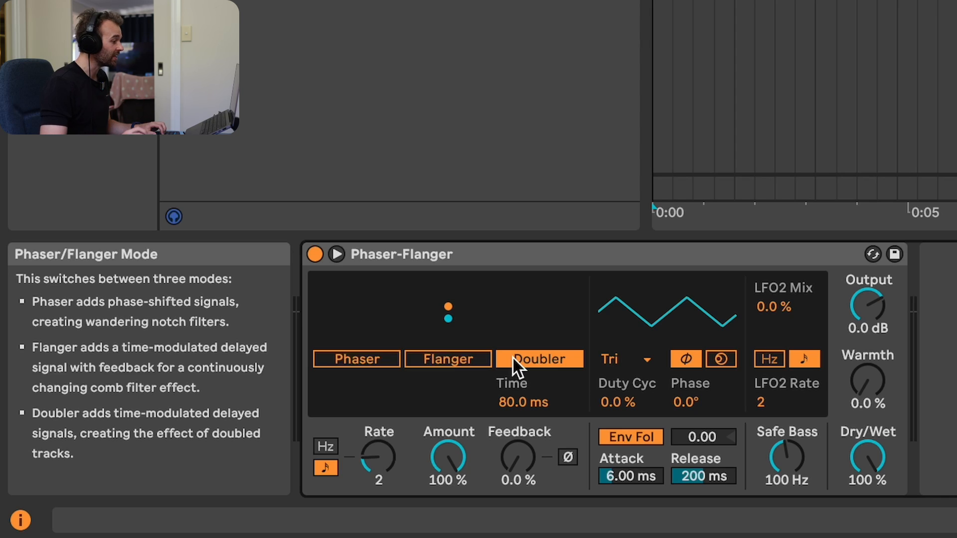
key("space")
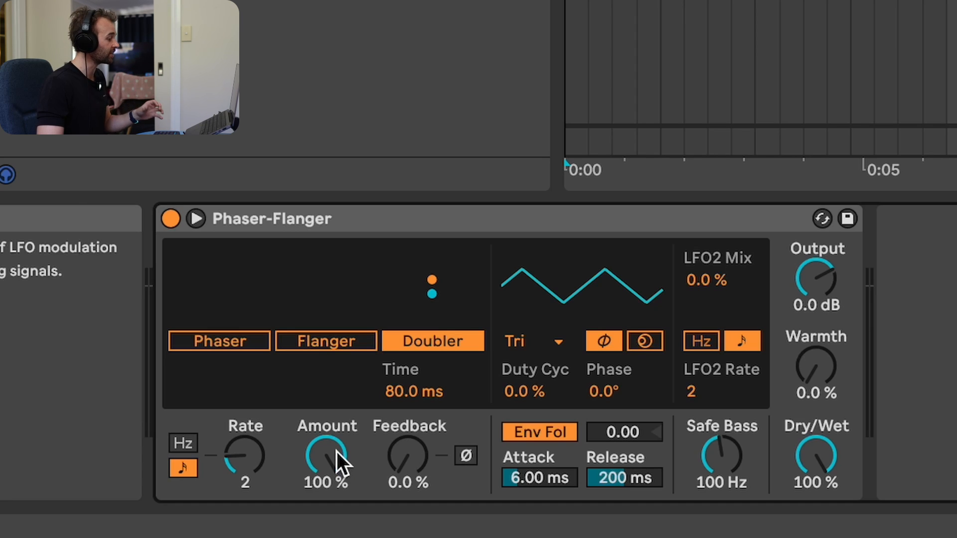
- Set the Doubler's Amount to 0 %, Feedback to 20 % and Time to 79.9 ms, auditioning the track in between
left_click_drag(333, 451, 333, 469)
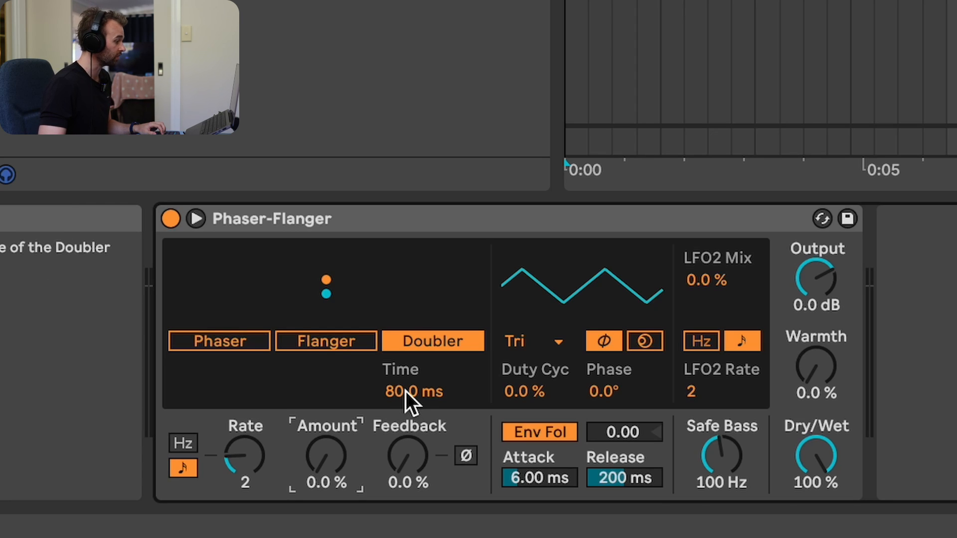
mouse_move(408, 391)
left_mouse_down()
mouse_move(408, 417)
mouse_move(407, 362)
mouse_move(408, 403)
left_mouse_up()
key("space")
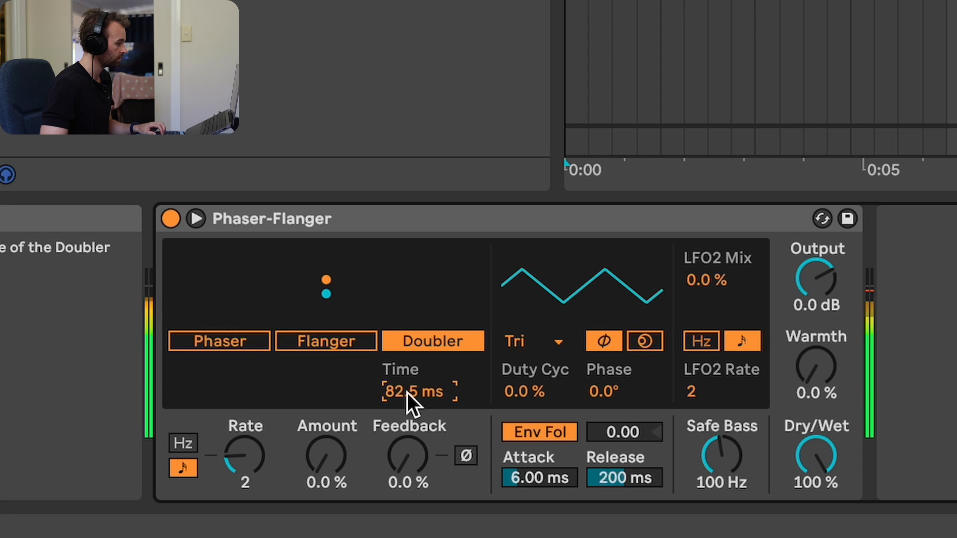
key("space")
left_click_drag(414, 457, 416, 448)
left_click_drag(420, 399, 420, 400)
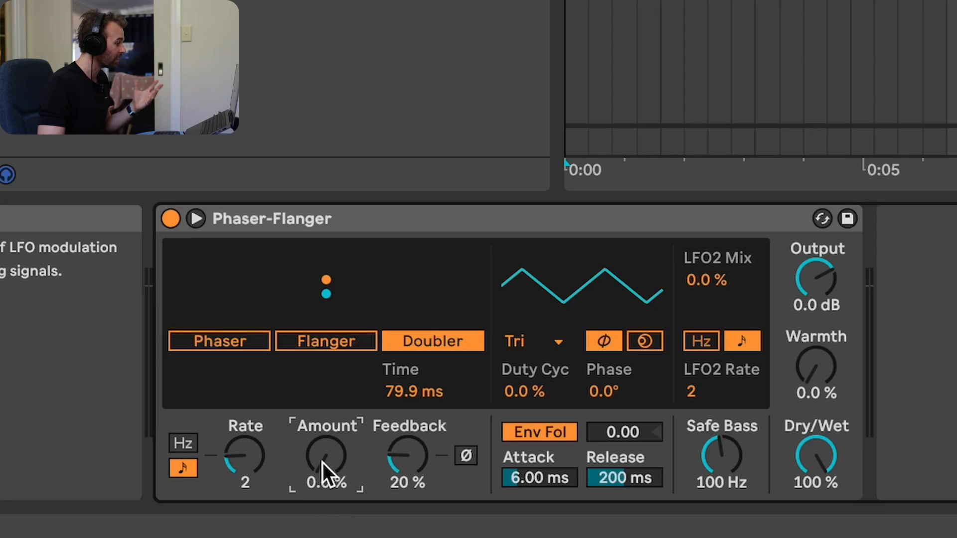
- Raise the Doubler's modulation Amount to 81 %, listening to playback along the way
left_click_drag(322, 463, 322, 455)
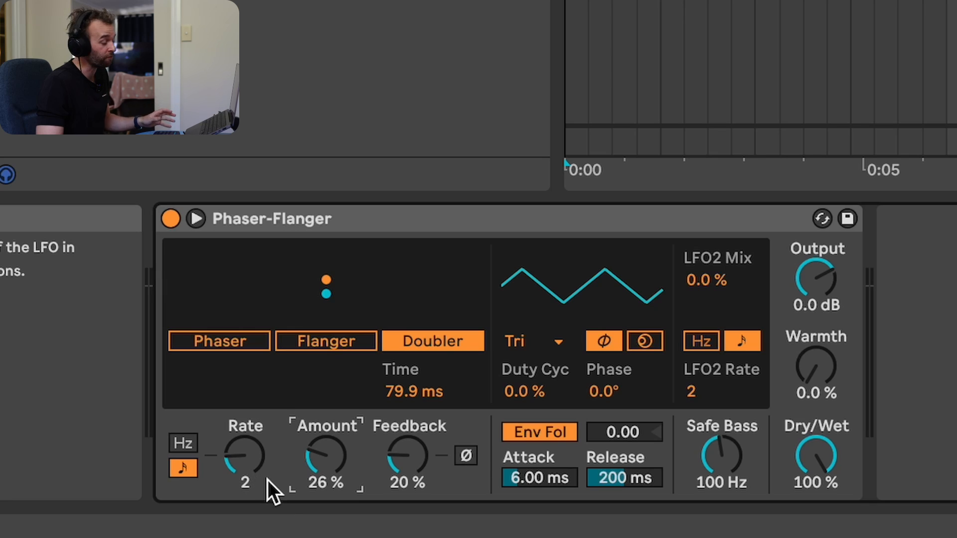
key("space")
left_click_drag(333, 472, 333, 389)
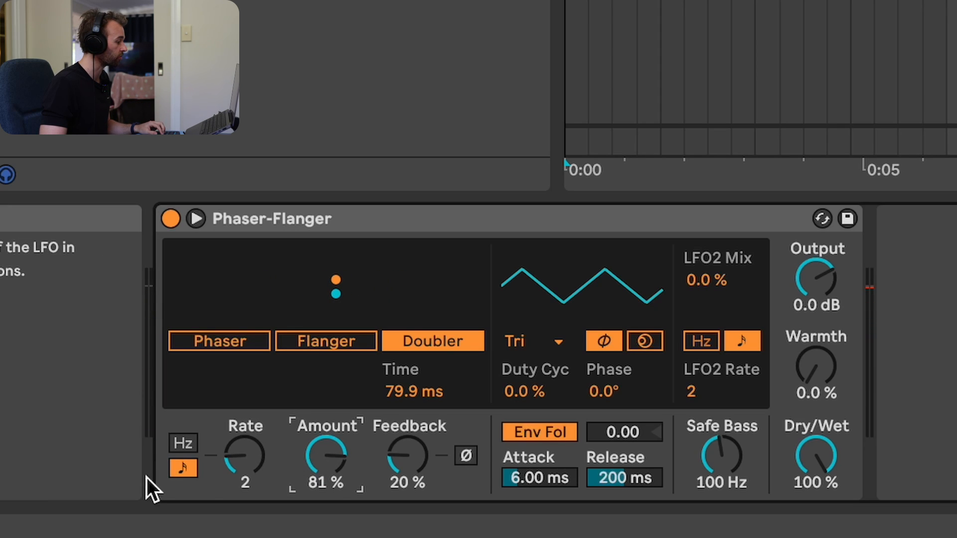
- Switch the main LFO to Hz, set its frequency to 0.03 Hz and its phase to 180°, and audition the result
left_click(183, 444)
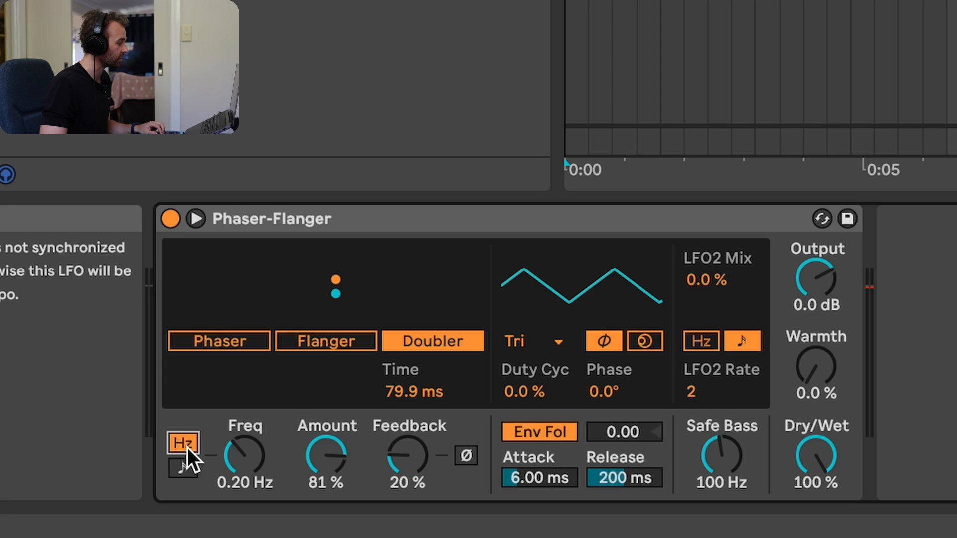
left_click_drag(241, 447, 240, 464)
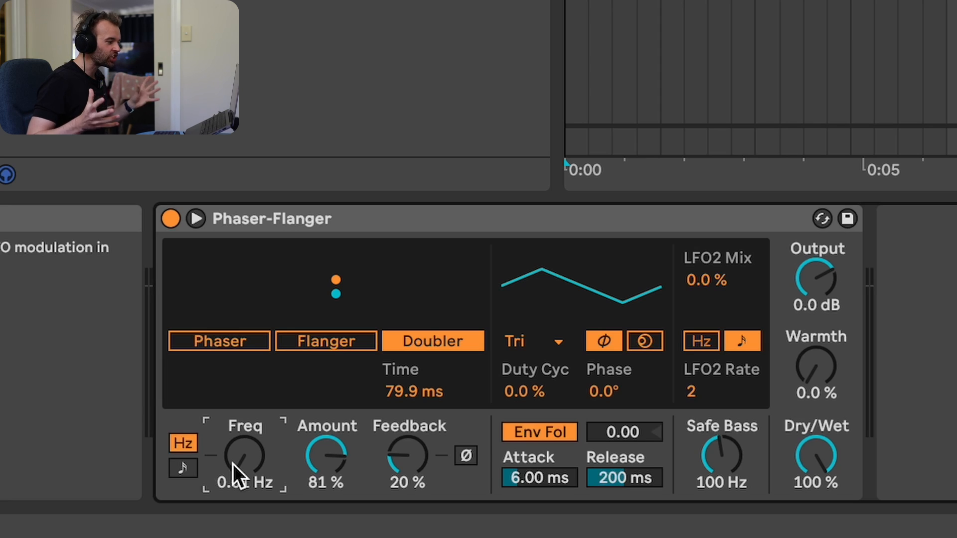
key("space")
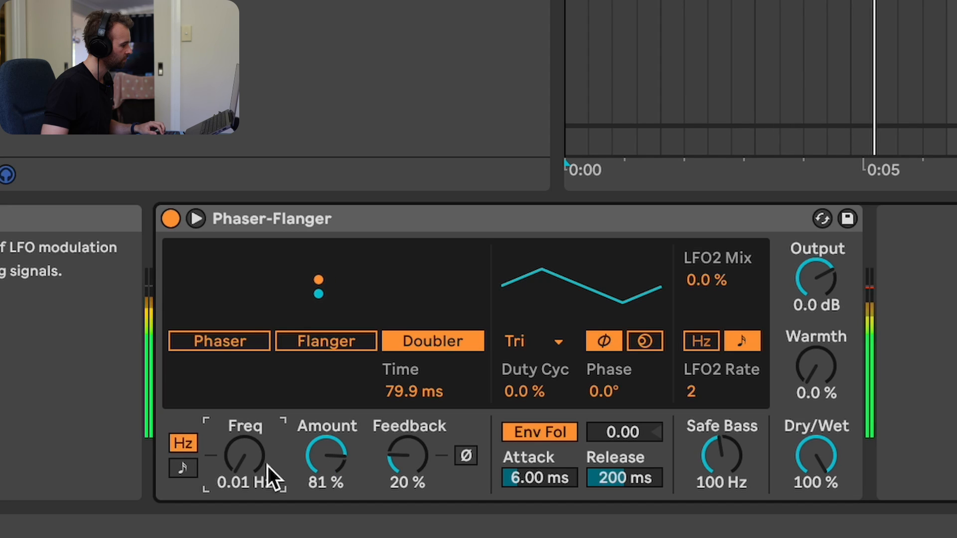
left_click_drag(246, 467, 246, 460)
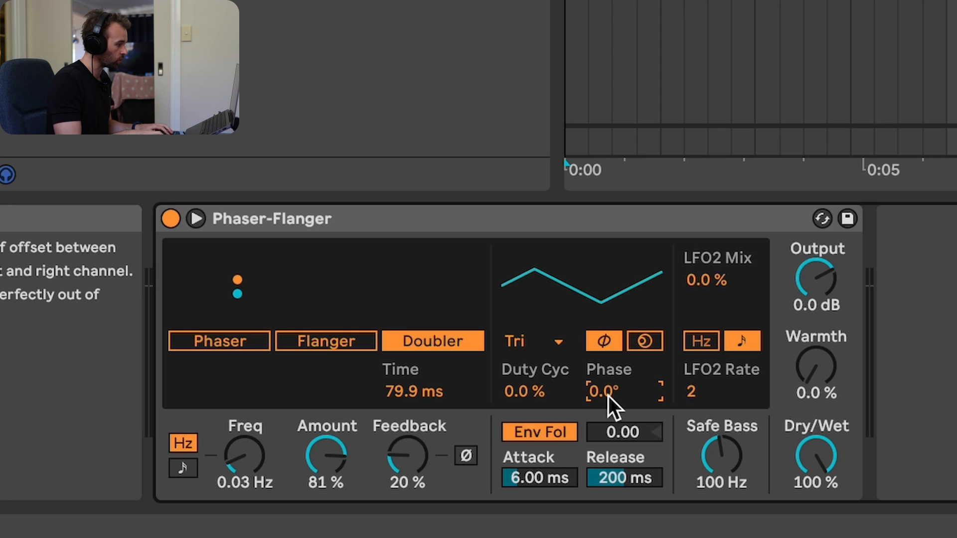
key("Return")
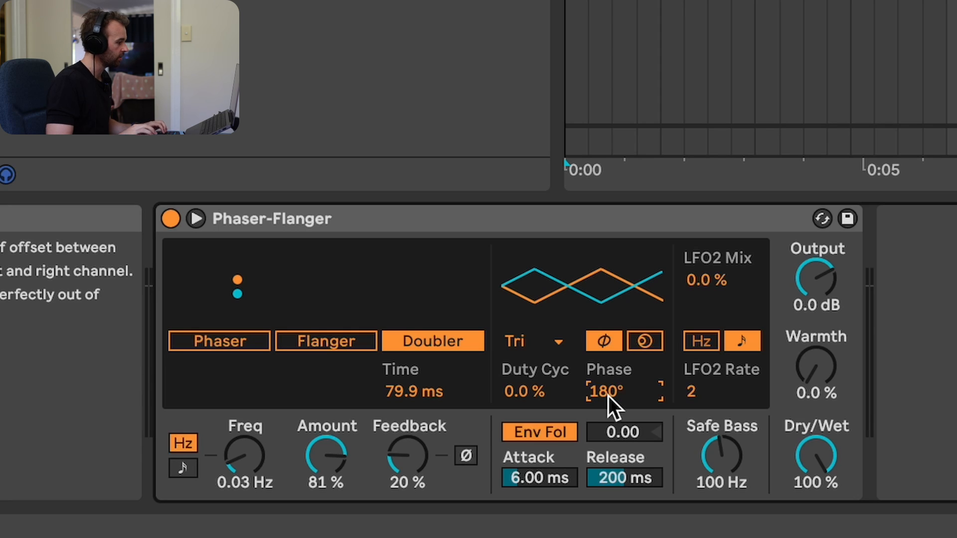
key("space")
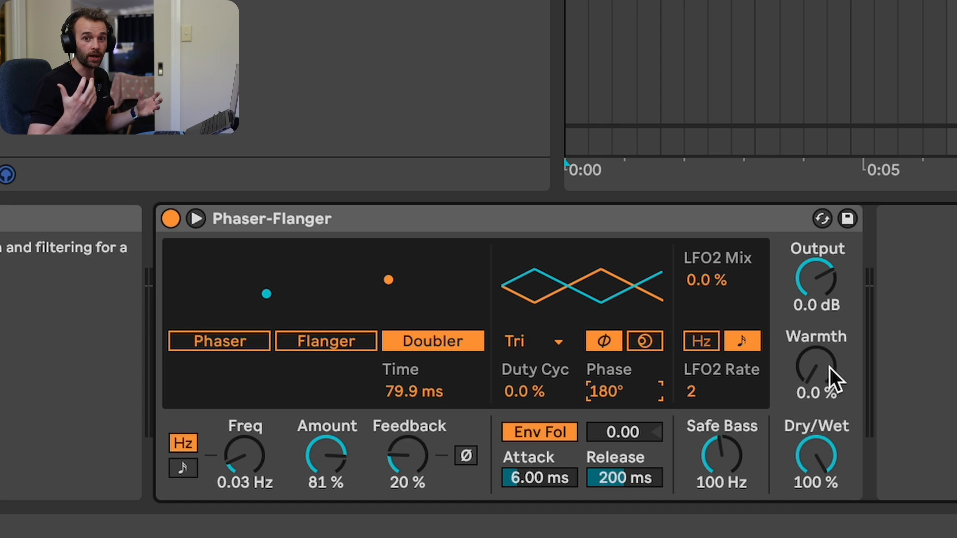
- Set the Phaser-Flanger's Warmth to 43 % and Dry/Wet to 46 % while auditioning the track
key("space")
left_click_drag(820, 378, 820, 354)
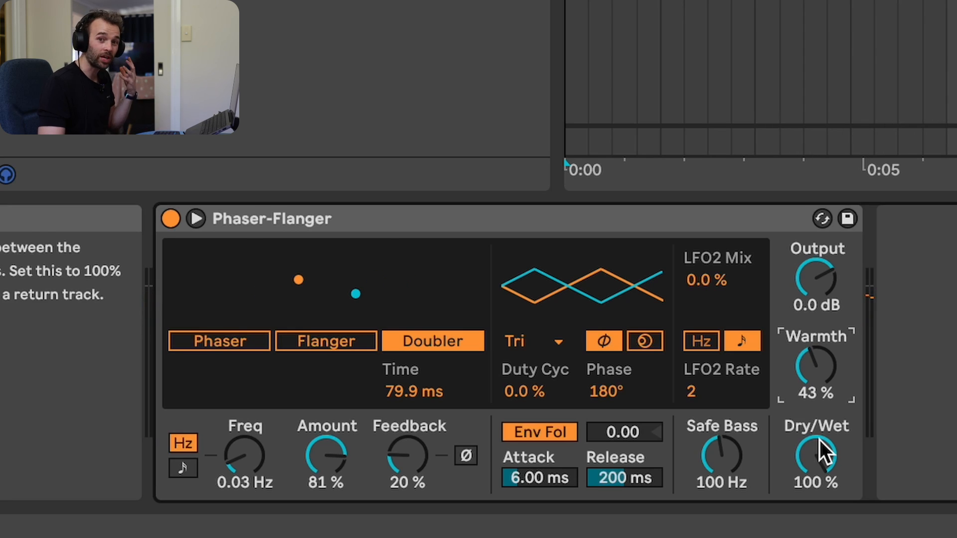
key("space")
left_click_drag(820, 454, 819, 506)
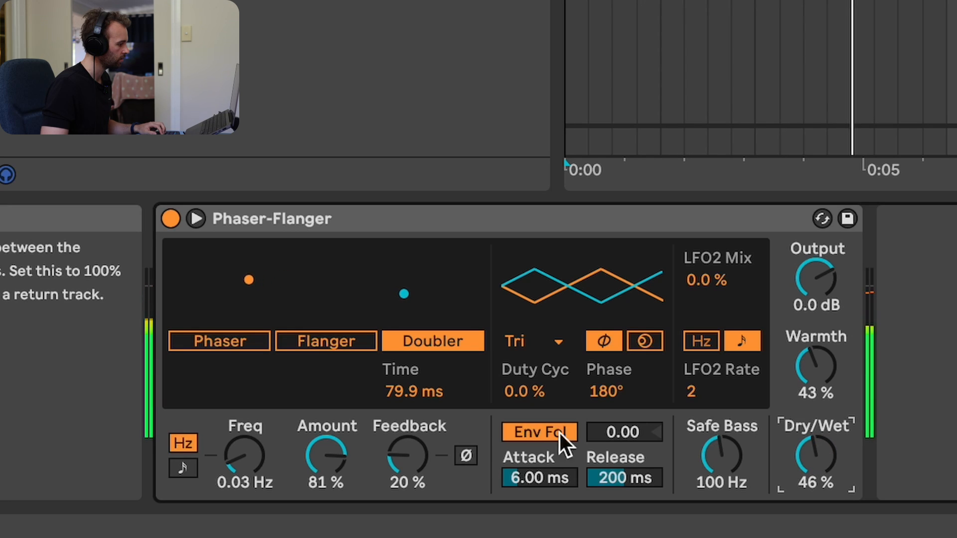